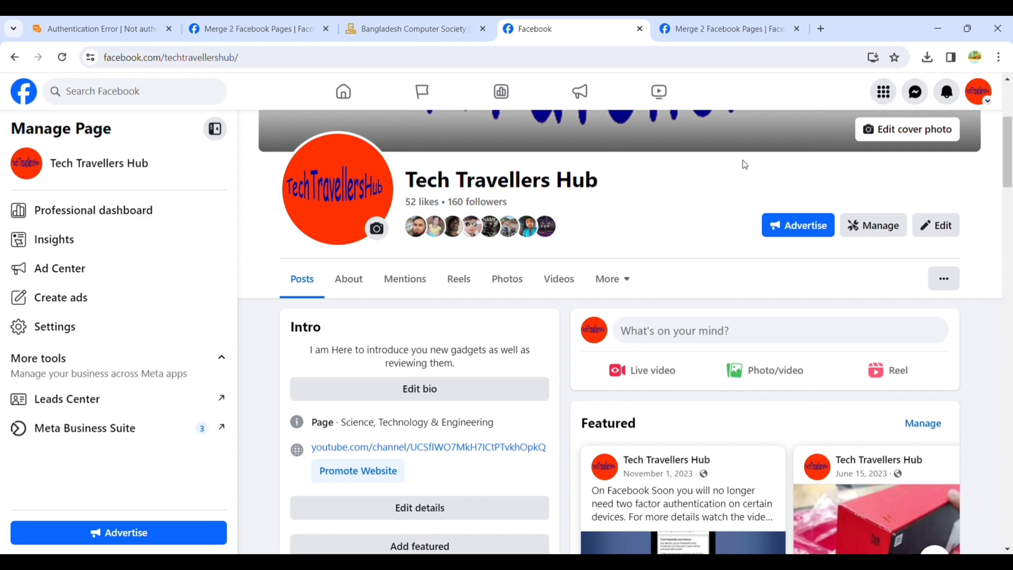
Step: Scroll the Tech Travellers Hub page to check its cover and its 52 likes and 160 followers
scroll(745, 164, up, 4)
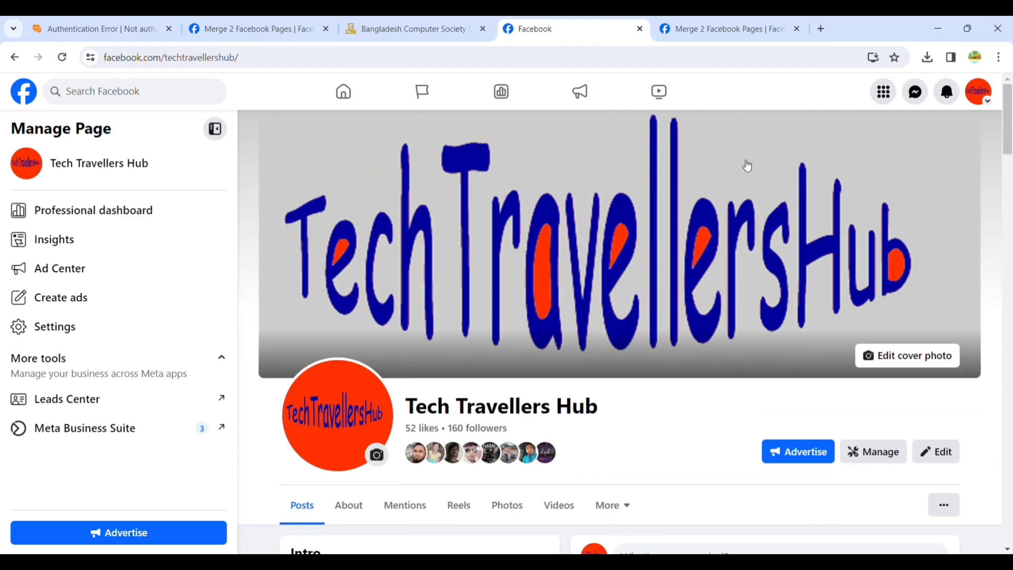
scroll(748, 165, down, 5)
Step: In the Merge 2 Facebook Pages article, dismiss the feedback box and highlight the same-name and address conditions
click(732, 27)
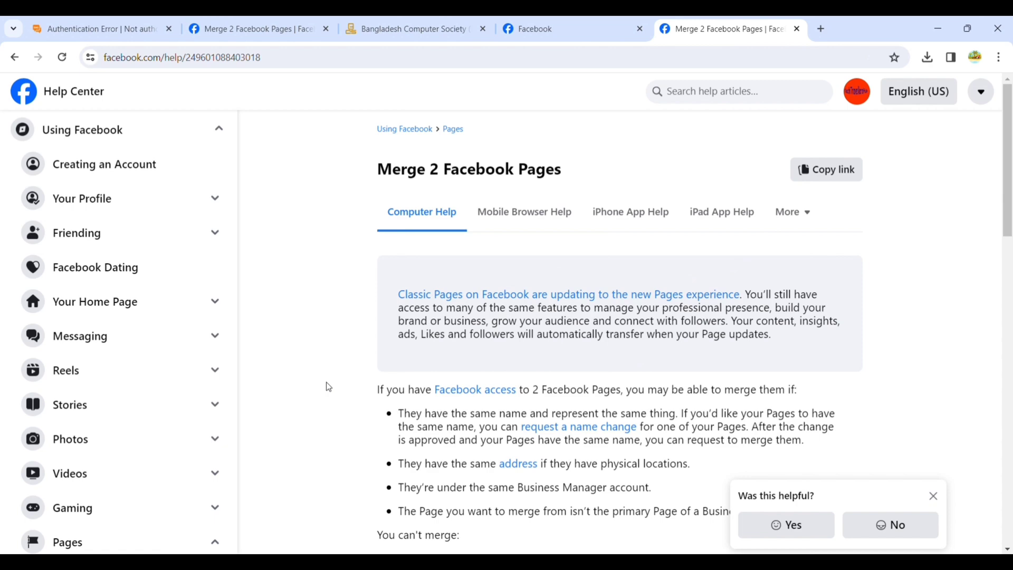
drag(371, 396, 820, 393)
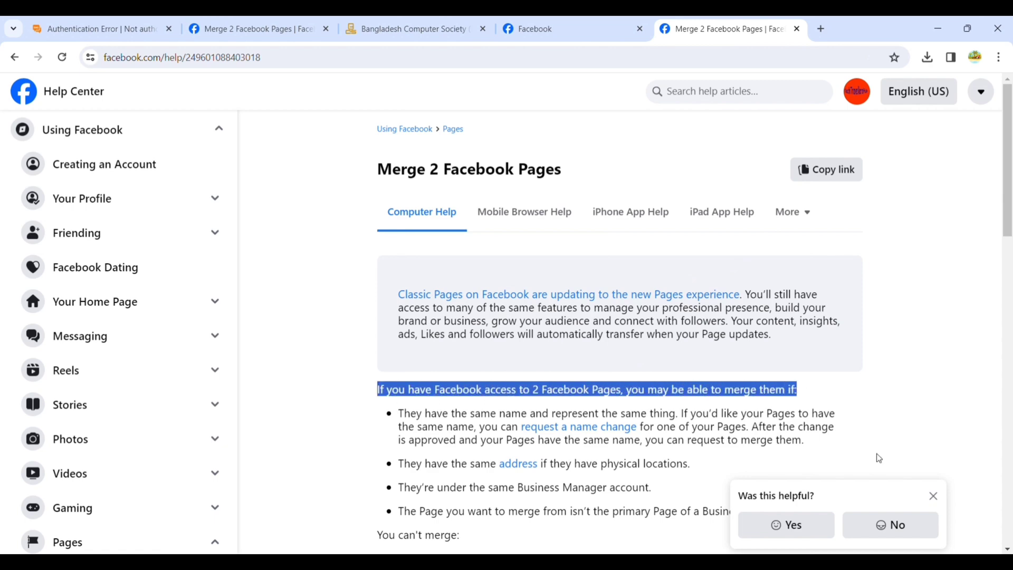
click(934, 497)
scroll(888, 414, down, 3)
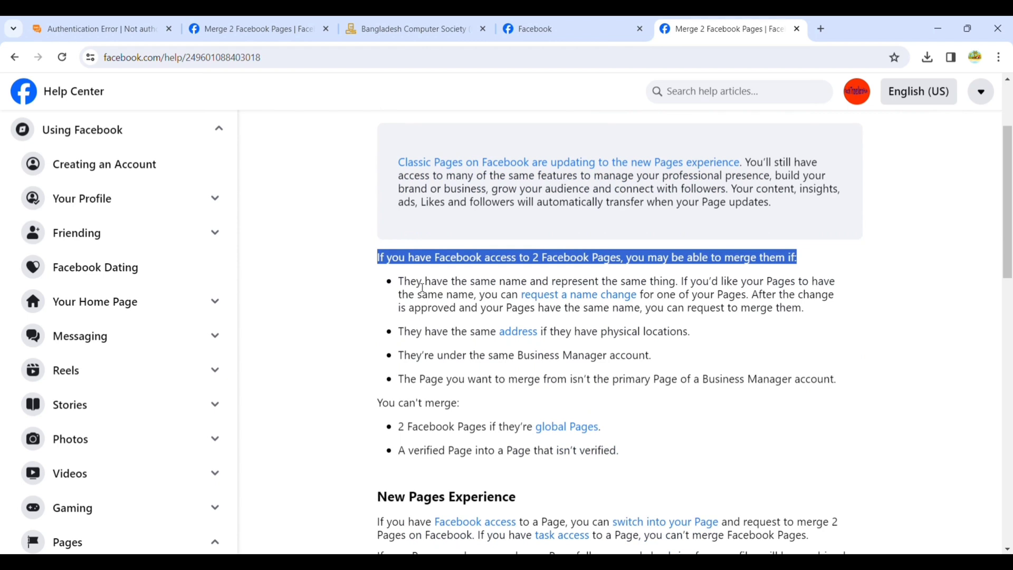
drag(401, 283, 837, 313)
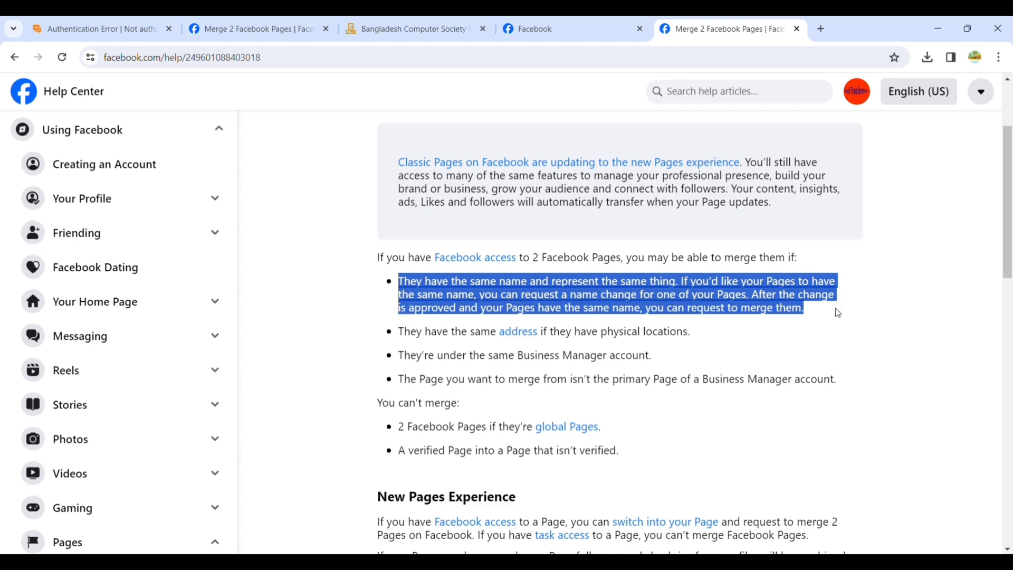
drag(691, 332, 536, 343)
drag(432, 356, 556, 357)
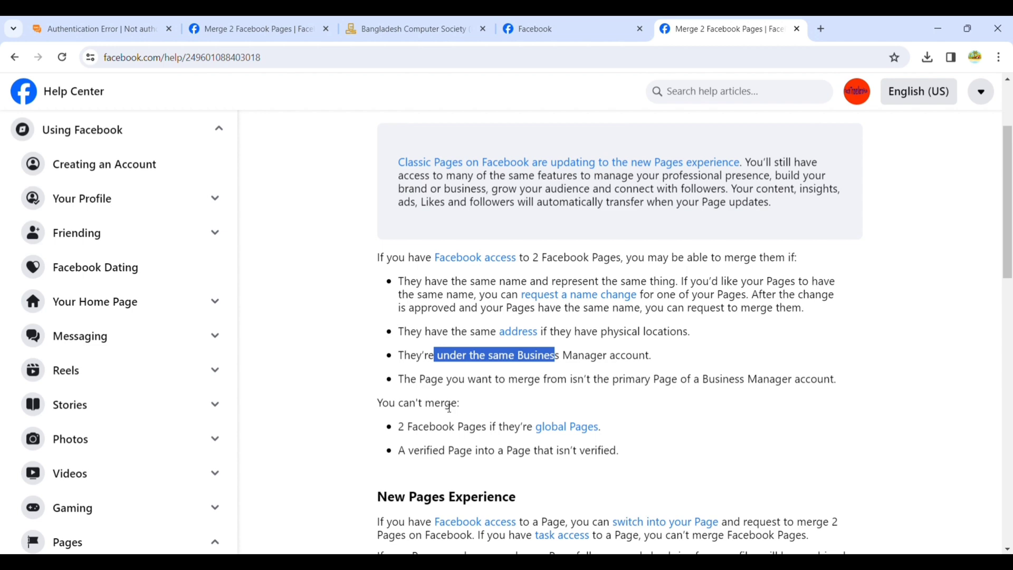
Step: Highlight the verified Page restriction and the New Pages Experience access paragraph
scroll(450, 409, down, 2)
scroll(450, 411, down, 1)
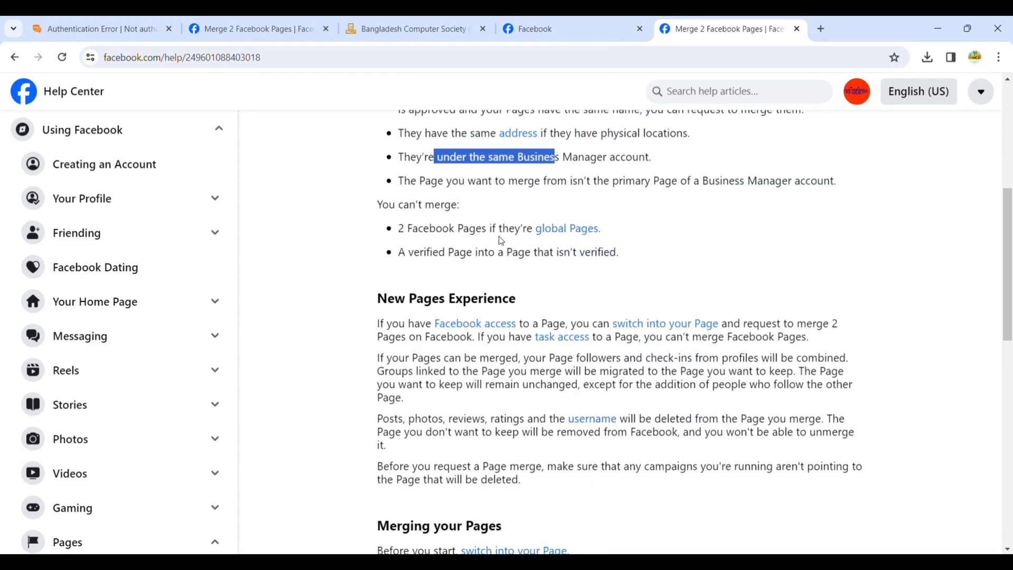
drag(443, 255, 580, 256)
click(574, 293)
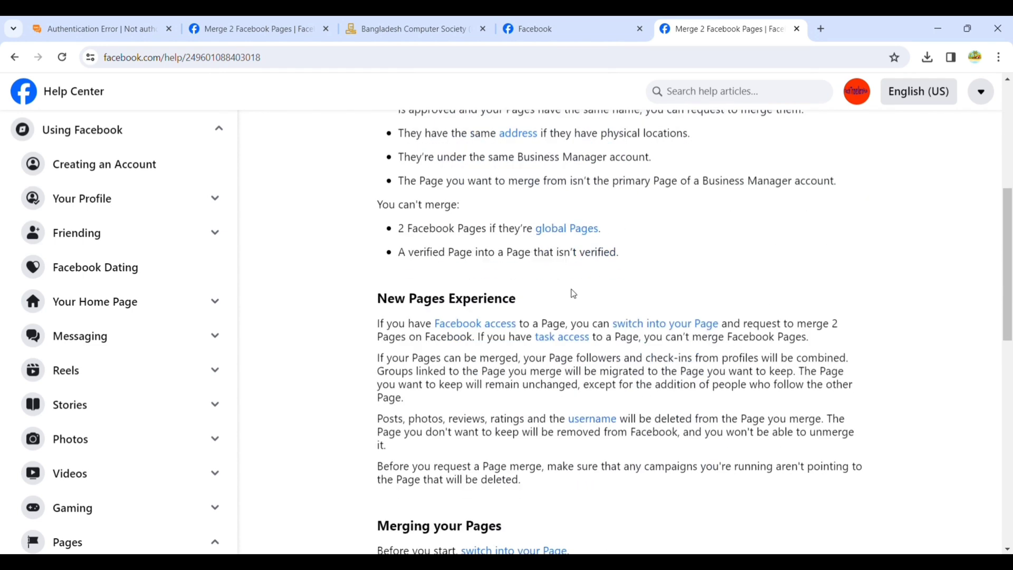
drag(389, 328, 828, 338)
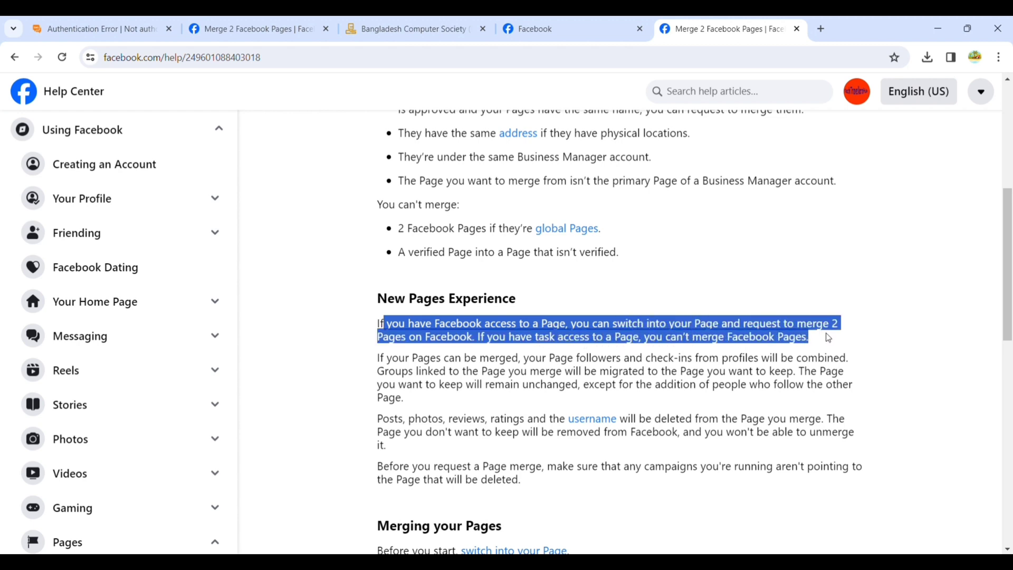
Step: Highlight the merge warnings about combined followers, linked groups and campaigns
click(531, 370)
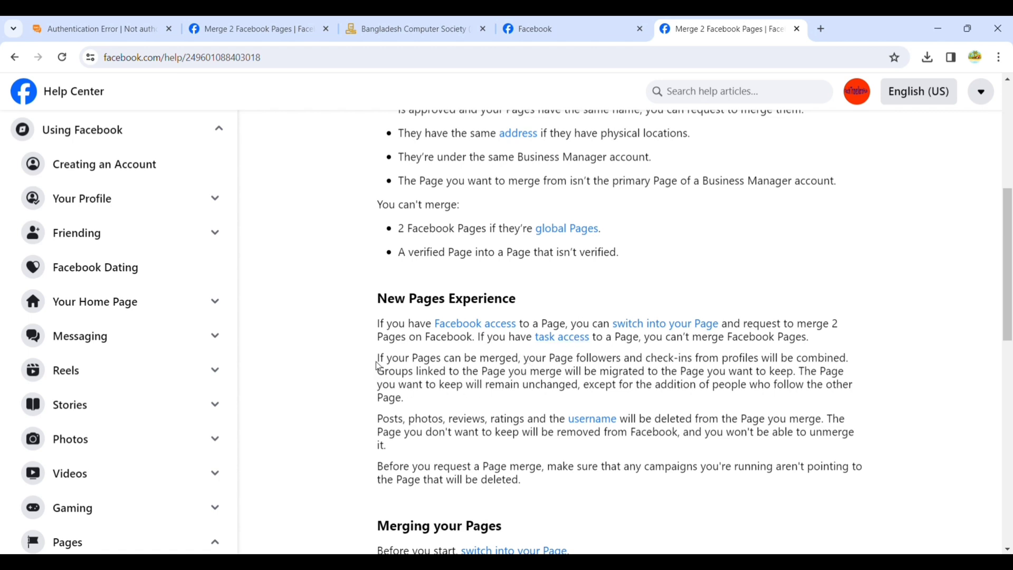
drag(378, 364, 851, 358)
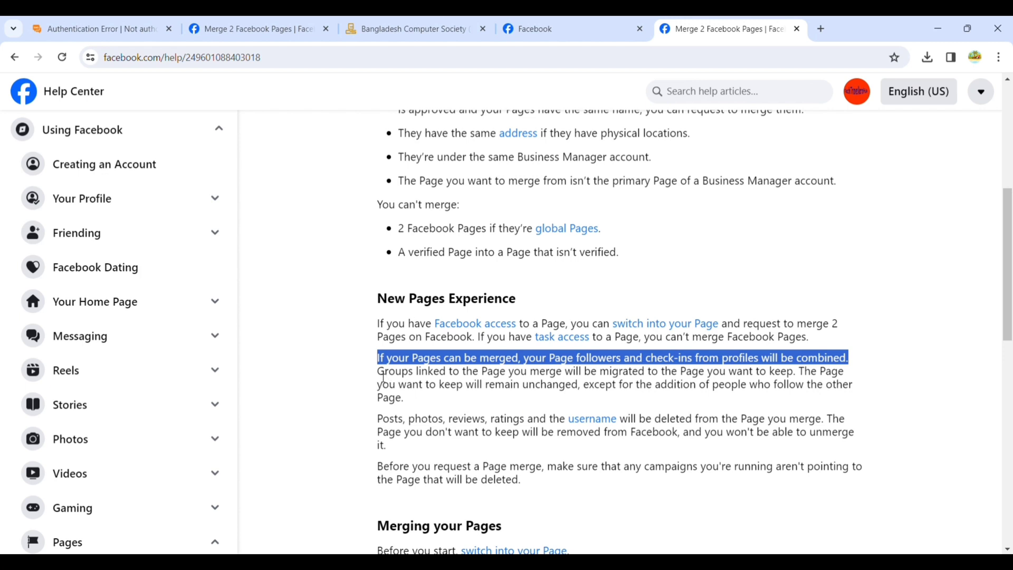
drag(378, 372, 877, 441)
click(566, 480)
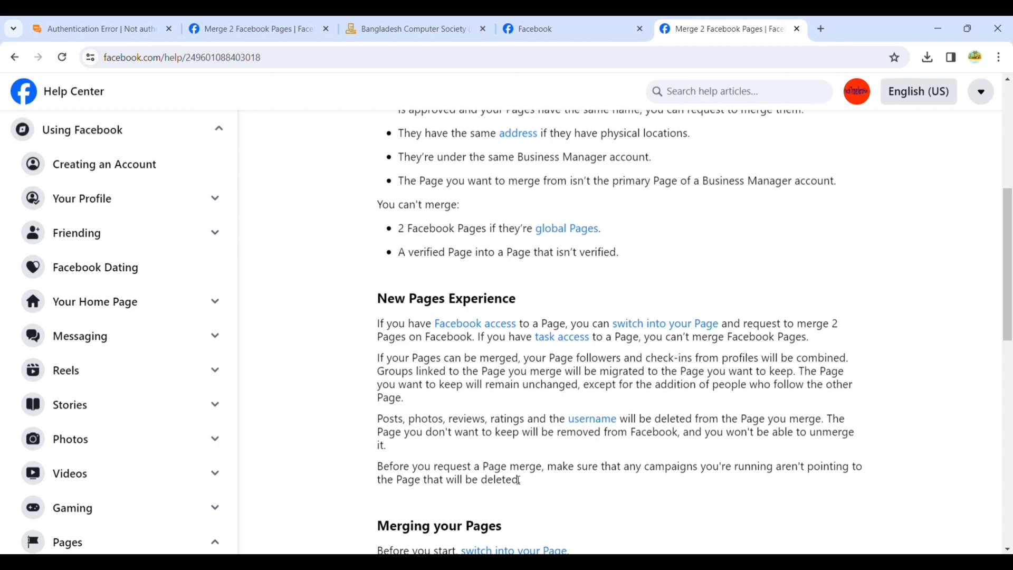
drag(377, 466, 641, 484)
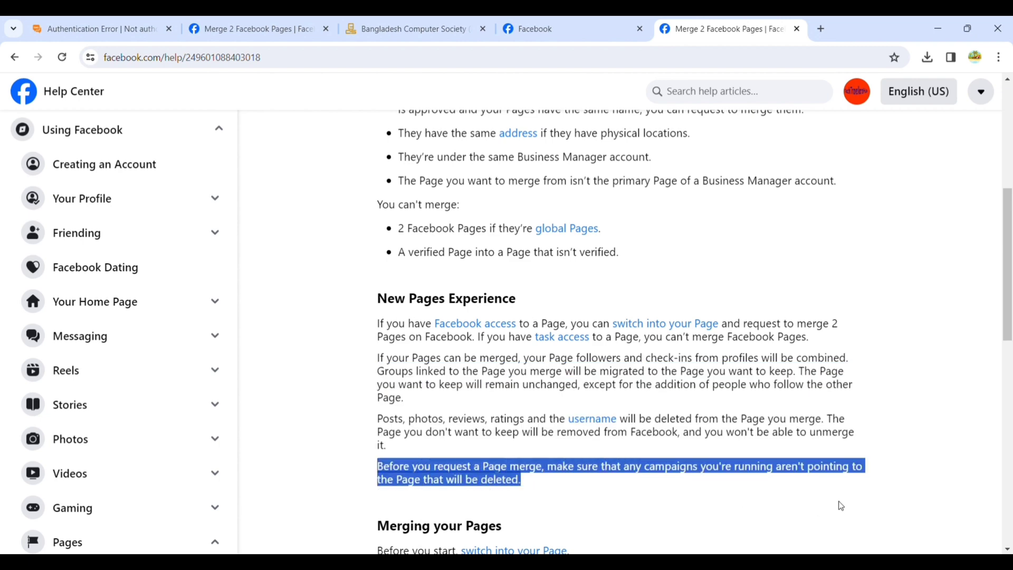
Step: Highlight the switch-into-your-Page note and merge step 1, then return to Tech Travellers Hub
scroll(932, 473, down, 3)
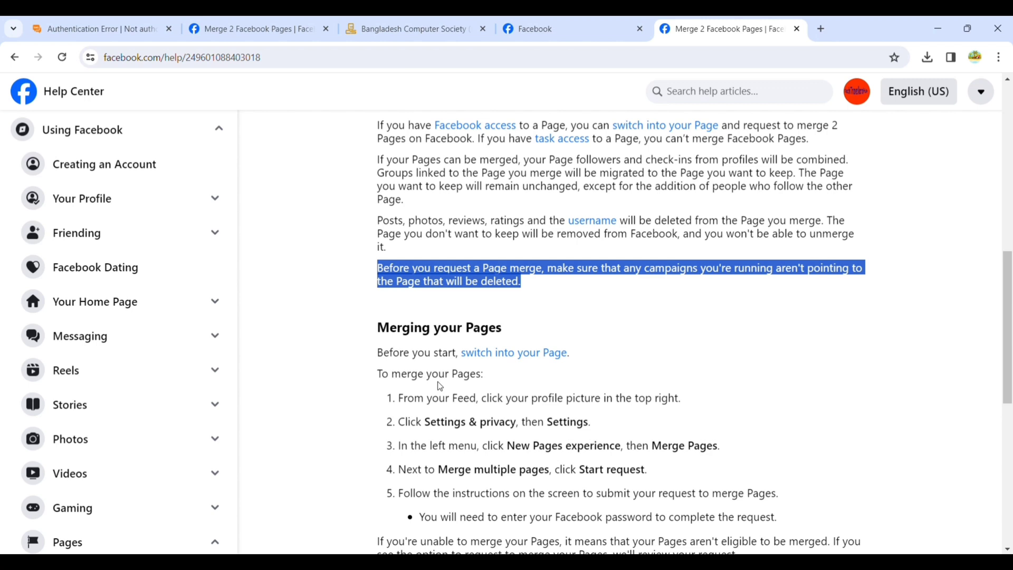
drag(384, 352, 601, 354)
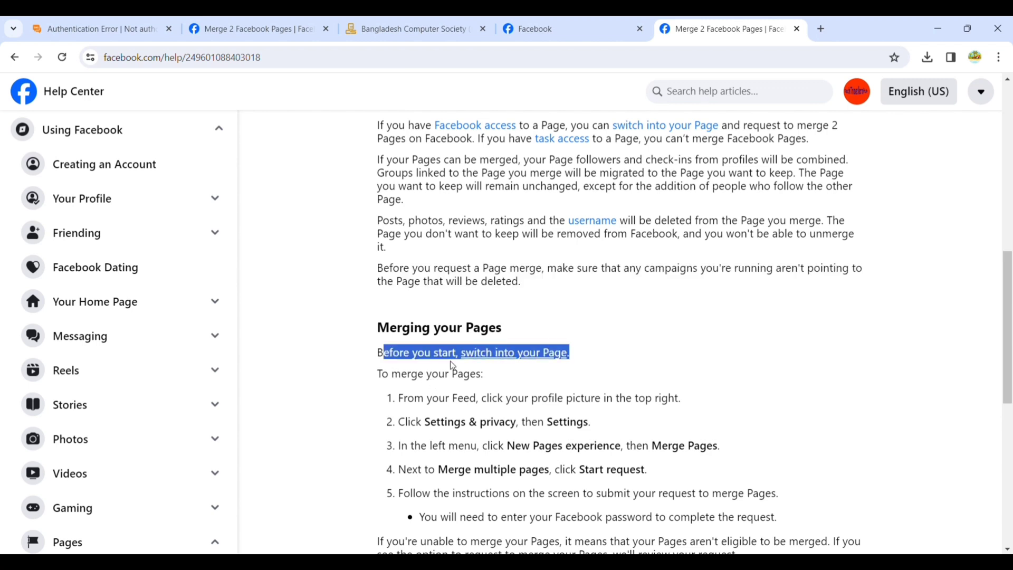
click(385, 375)
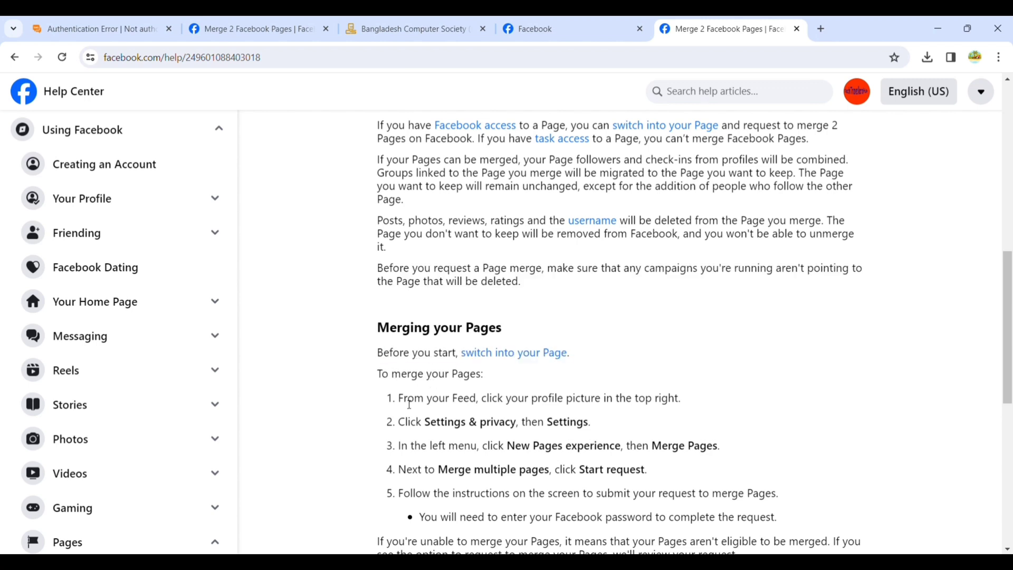
drag(399, 402, 685, 403)
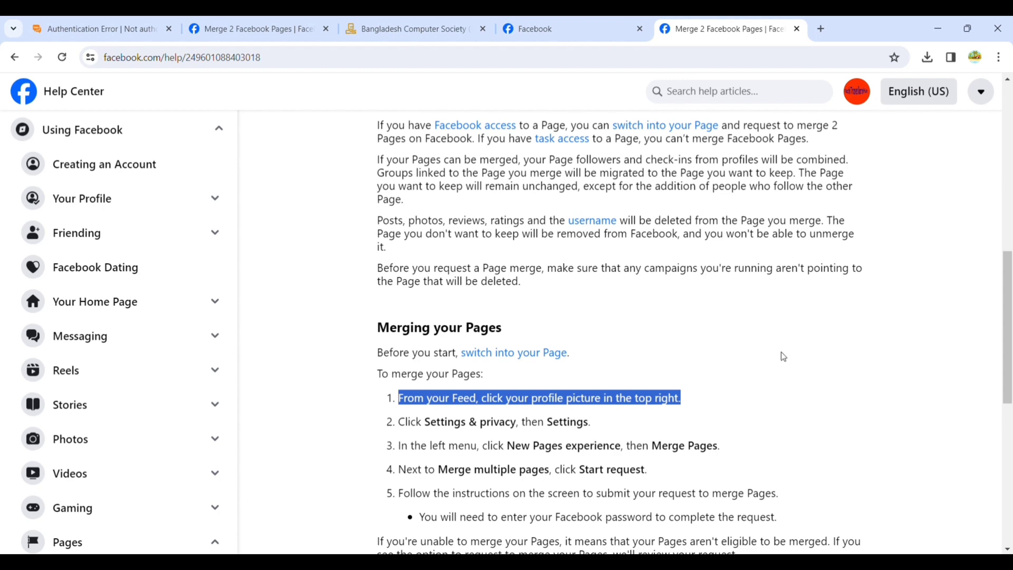
click(588, 34)
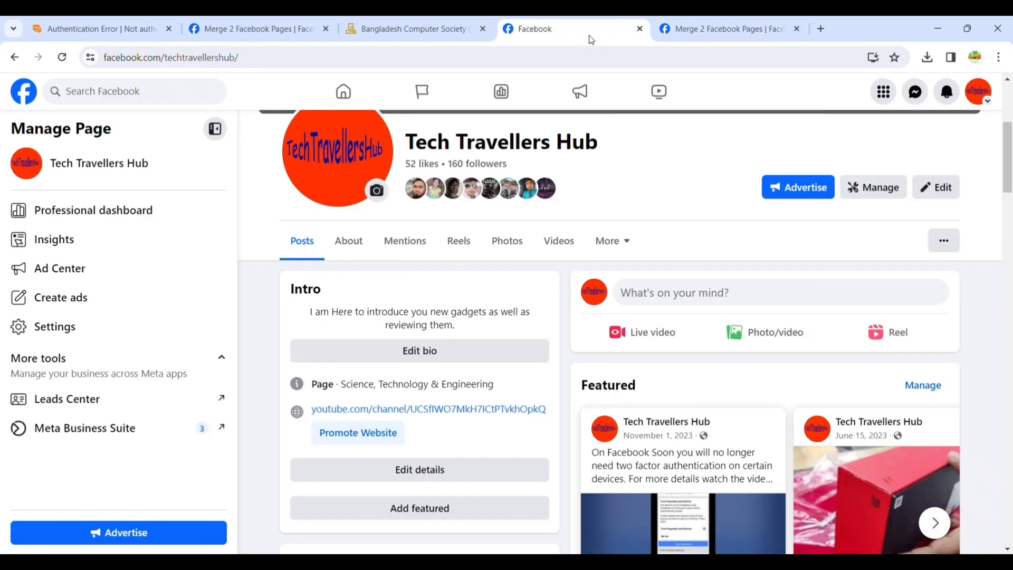
Step: Open Settings & privacy > Settings and check merge steps 2 and 3 in the article
click(987, 104)
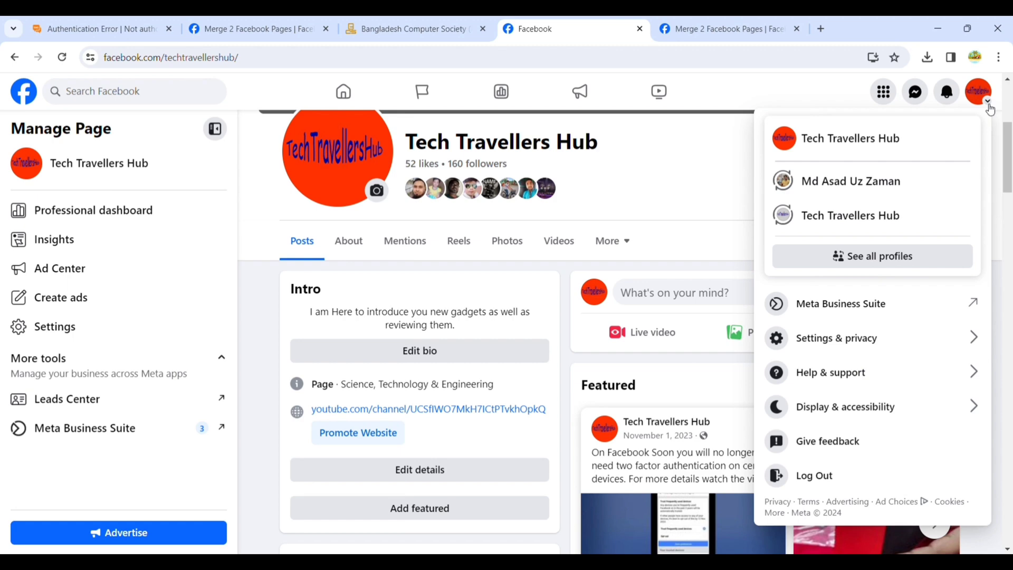
click(876, 343)
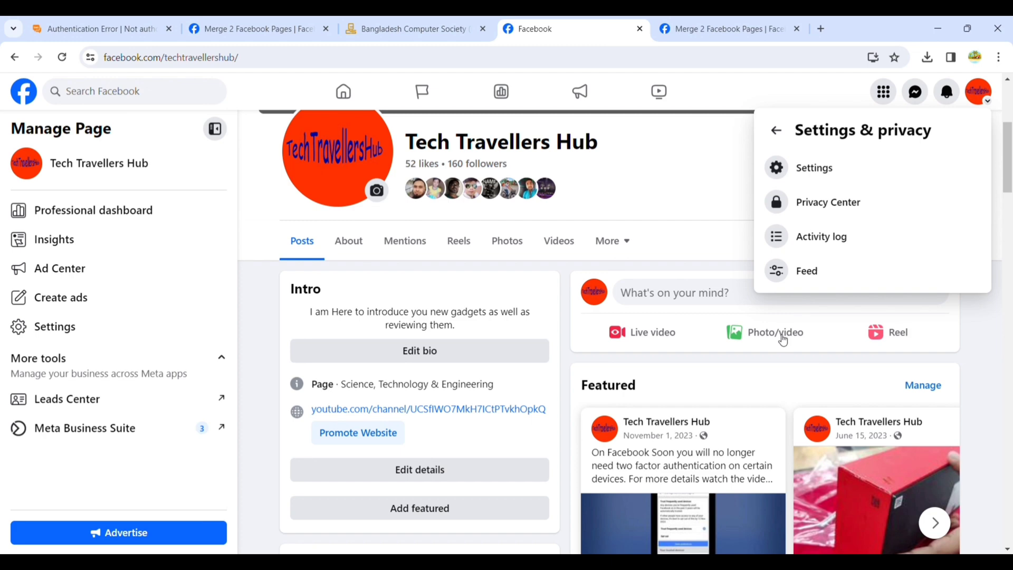
click(815, 169)
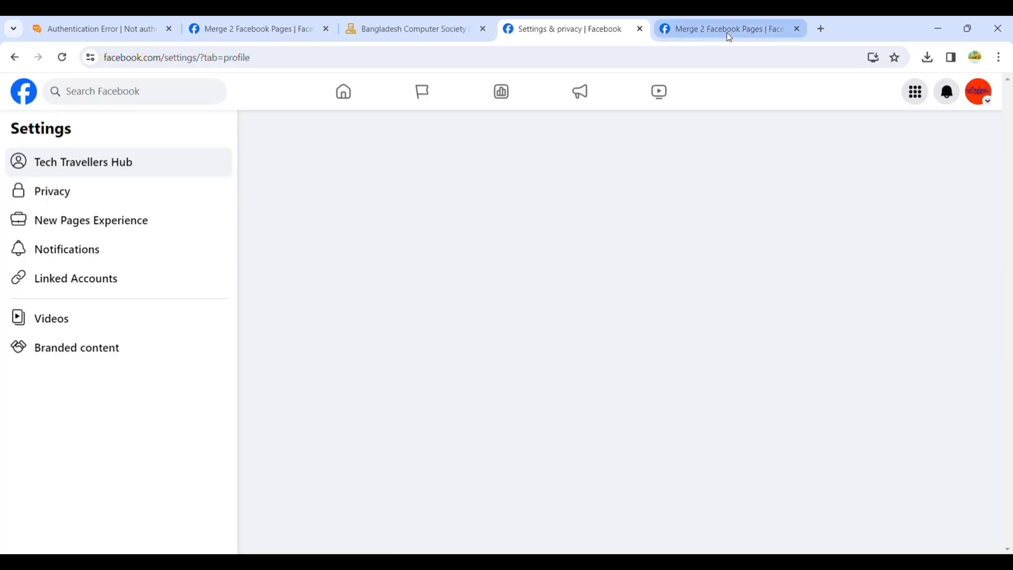
click(726, 32)
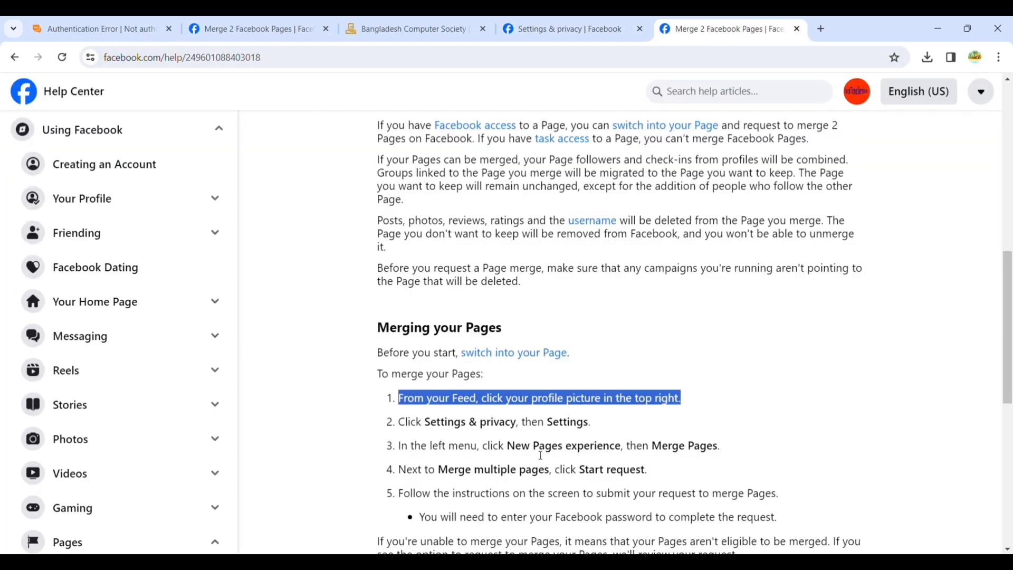
drag(454, 423, 610, 425)
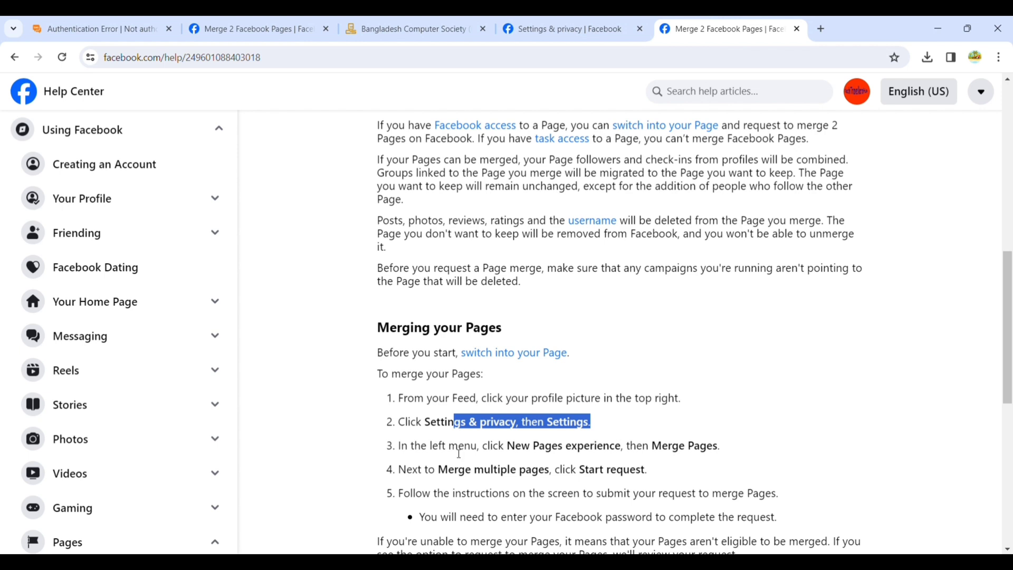
drag(449, 447, 719, 447)
Step: Open the New Pages Experience settings and check merge steps 4 and 5 in the article
click(593, 21)
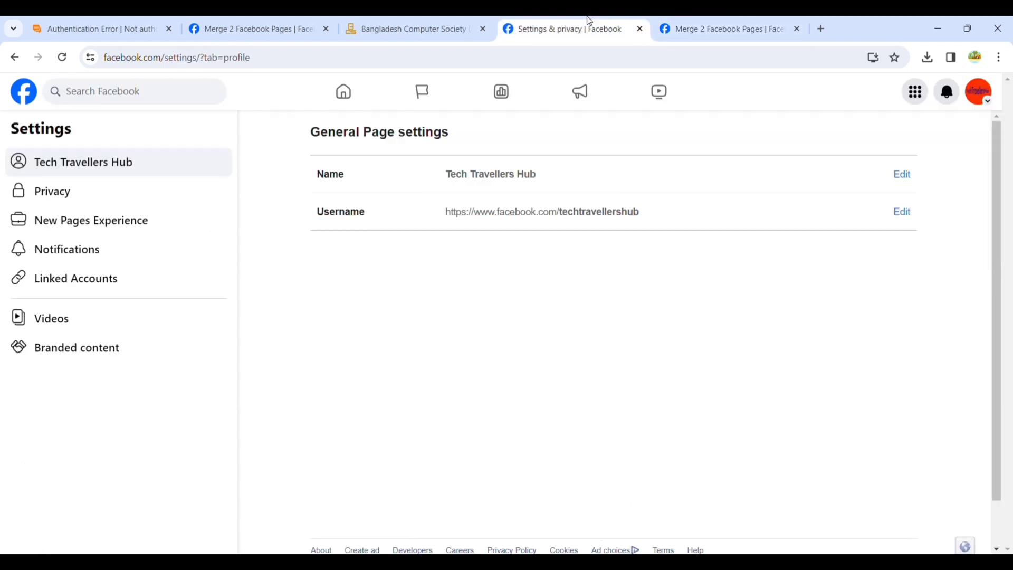
click(90, 225)
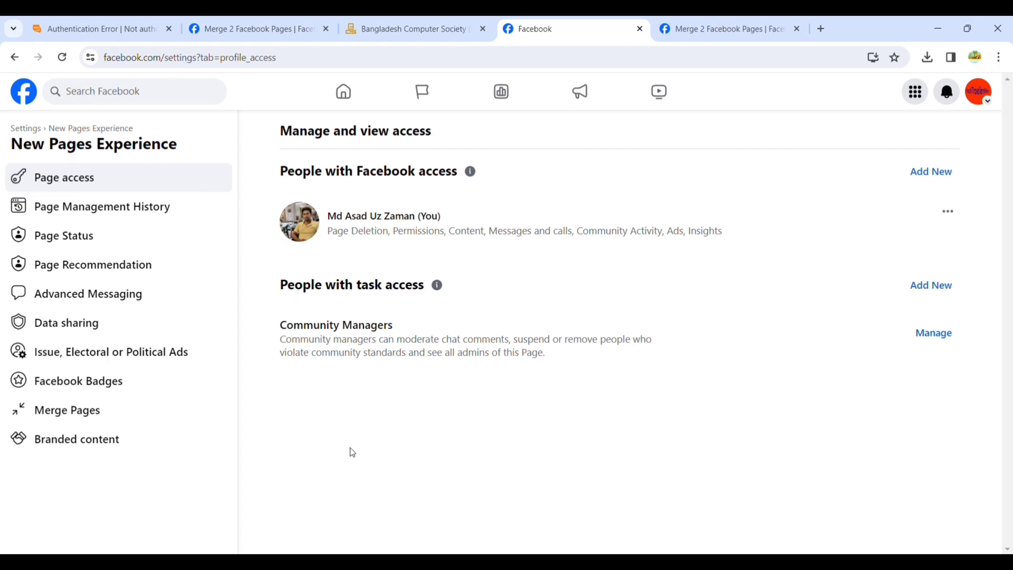
click(716, 29)
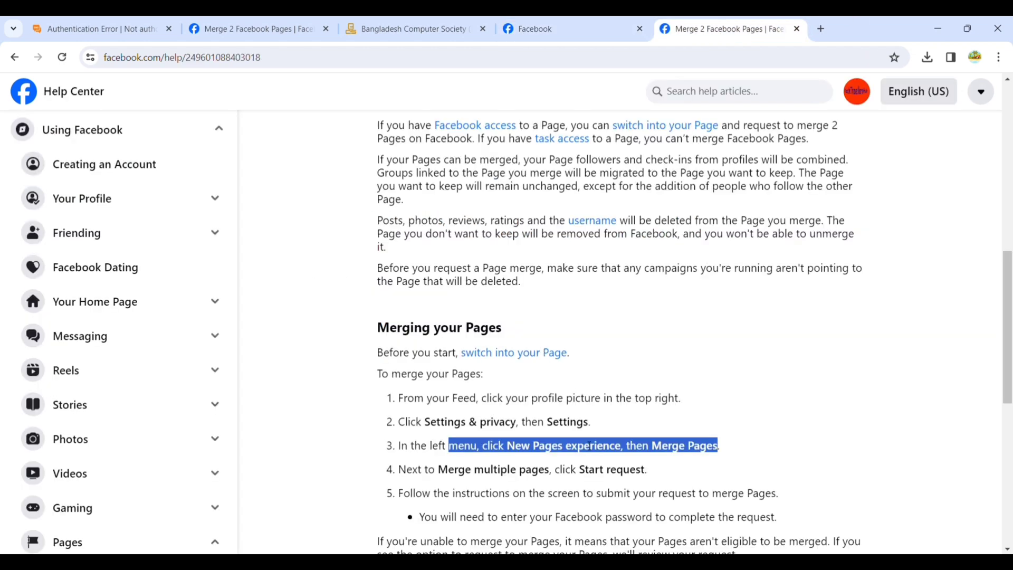
scroll(472, 395, down, 2)
drag(420, 343, 559, 340)
click(654, 348)
click(558, 30)
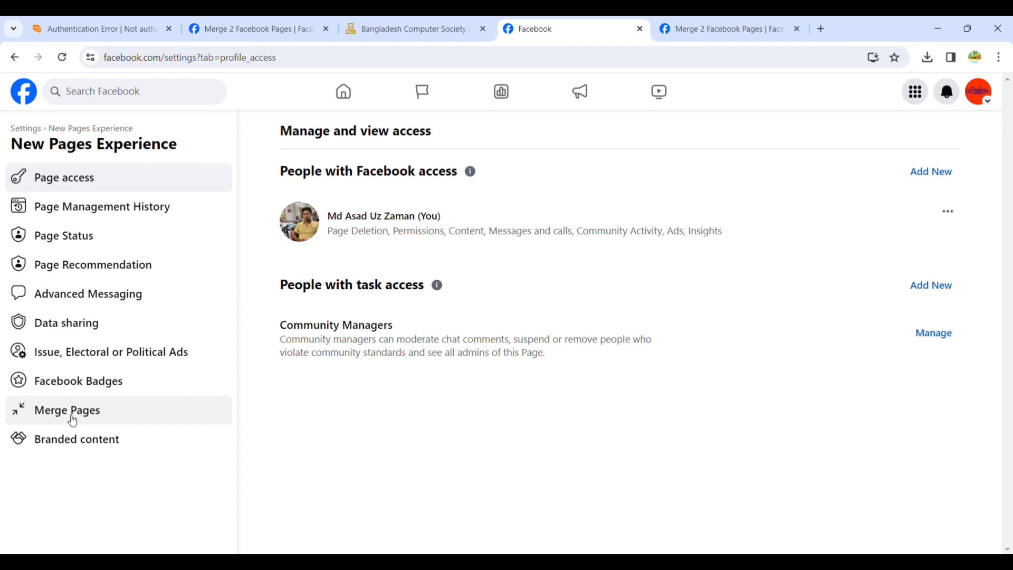
Step: Confirm the Merge Pages instruction in step 3, then open Merge Pages in settings
click(721, 28)
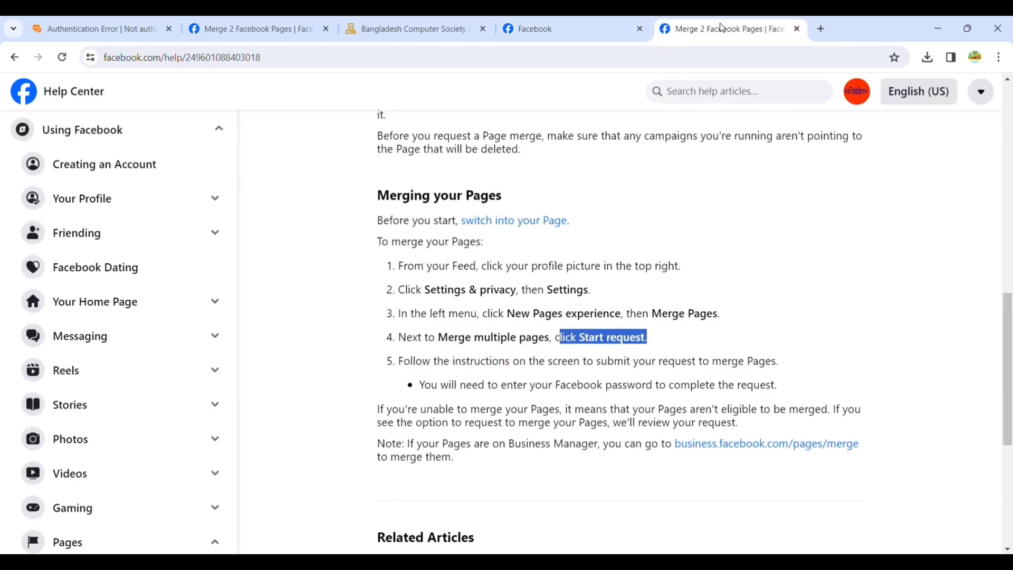
click(483, 346)
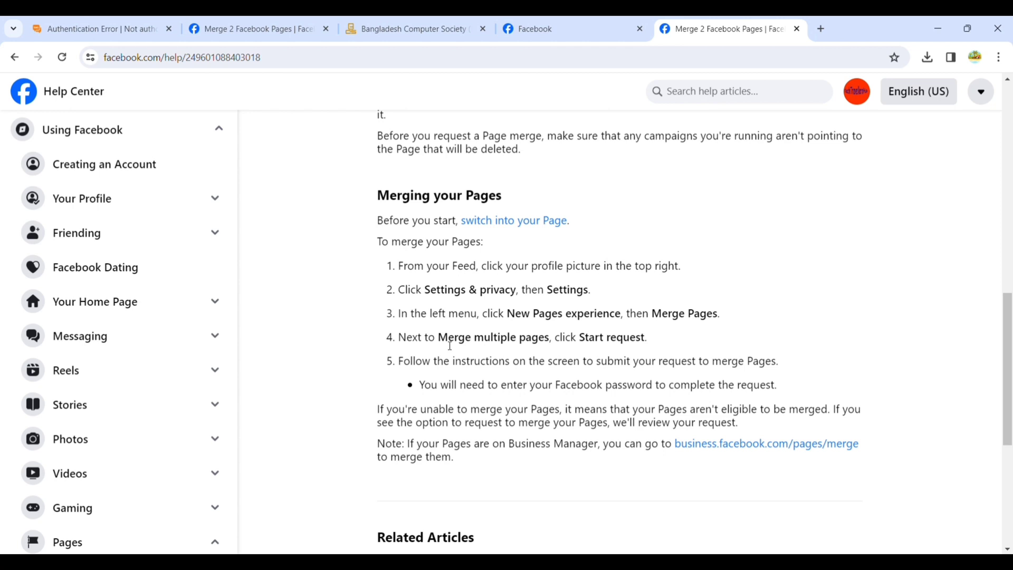
drag(643, 313, 728, 315)
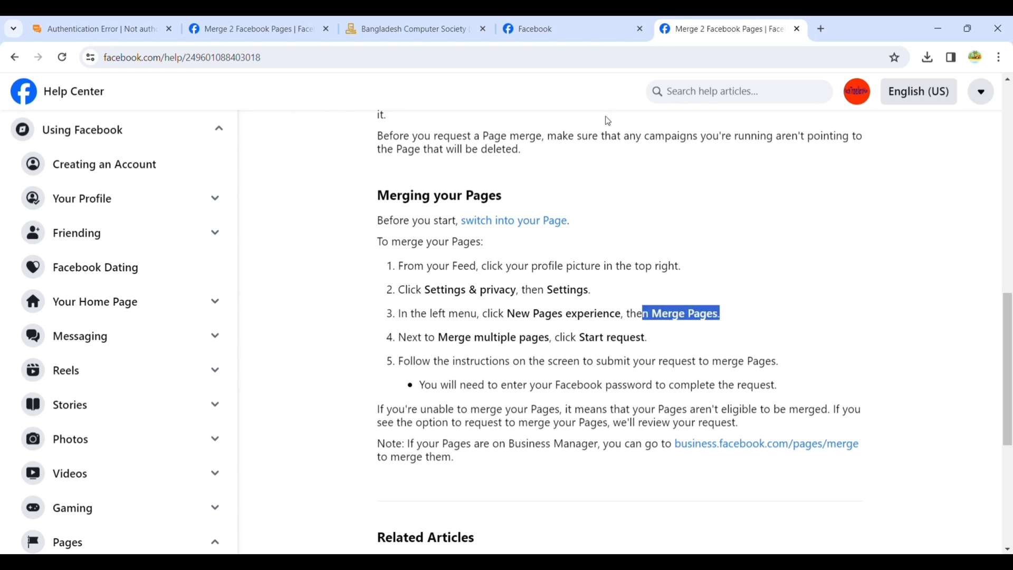
click(574, 24)
click(87, 410)
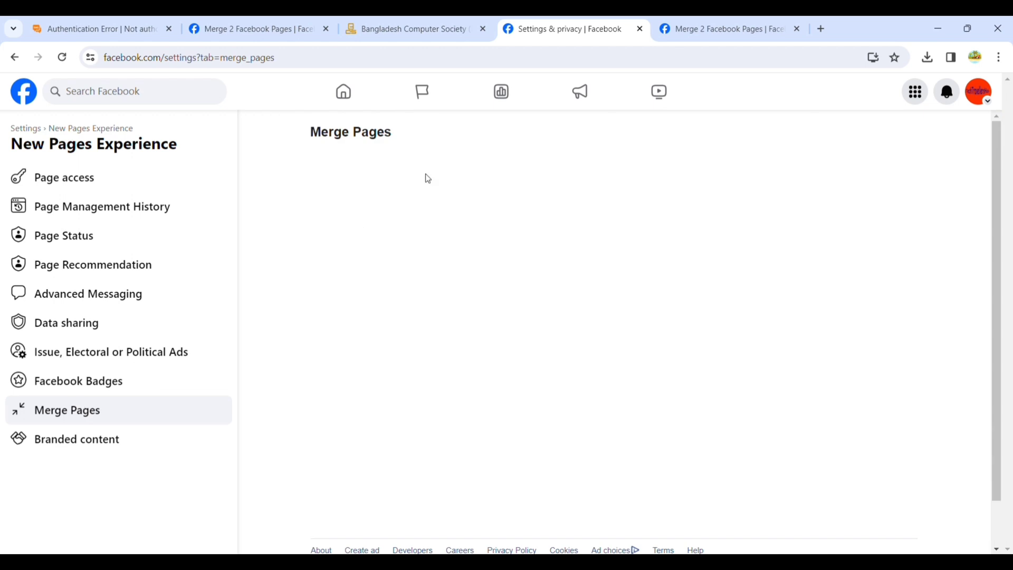
Step: Check step 4's Start request instruction, then start the request next to Merge multiple Pages
click(710, 32)
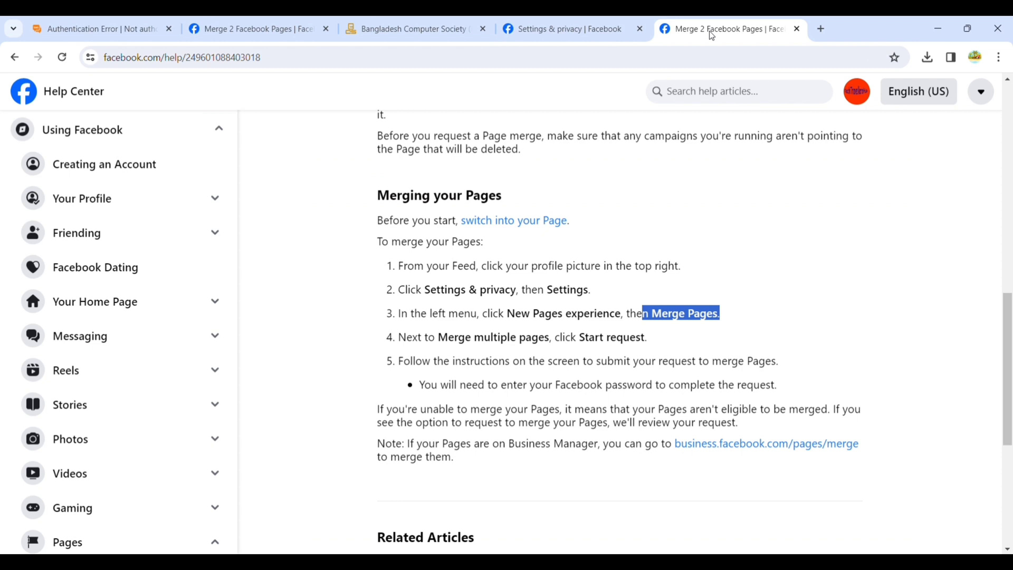
drag(454, 338, 616, 337)
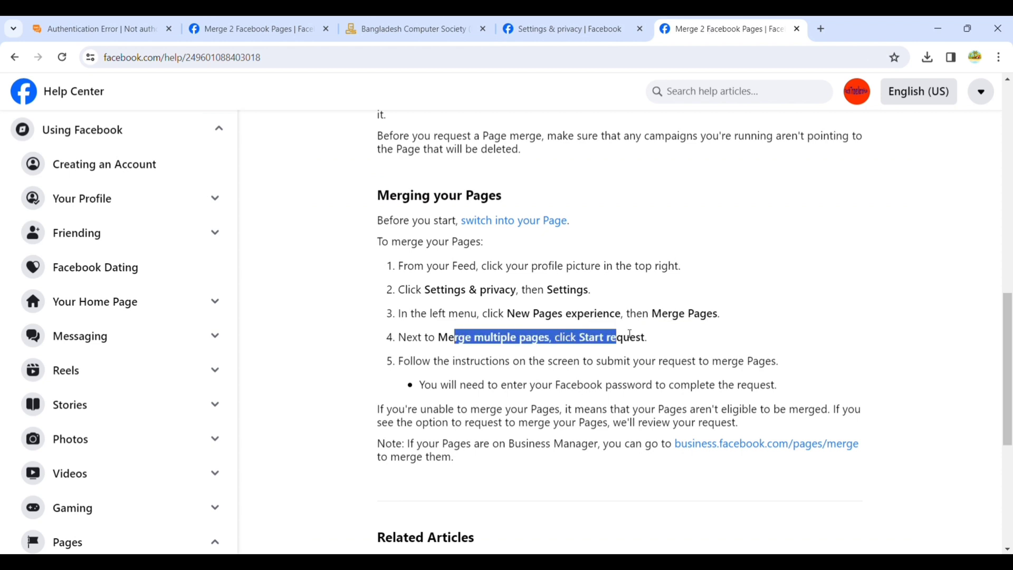
click(595, 33)
click(877, 172)
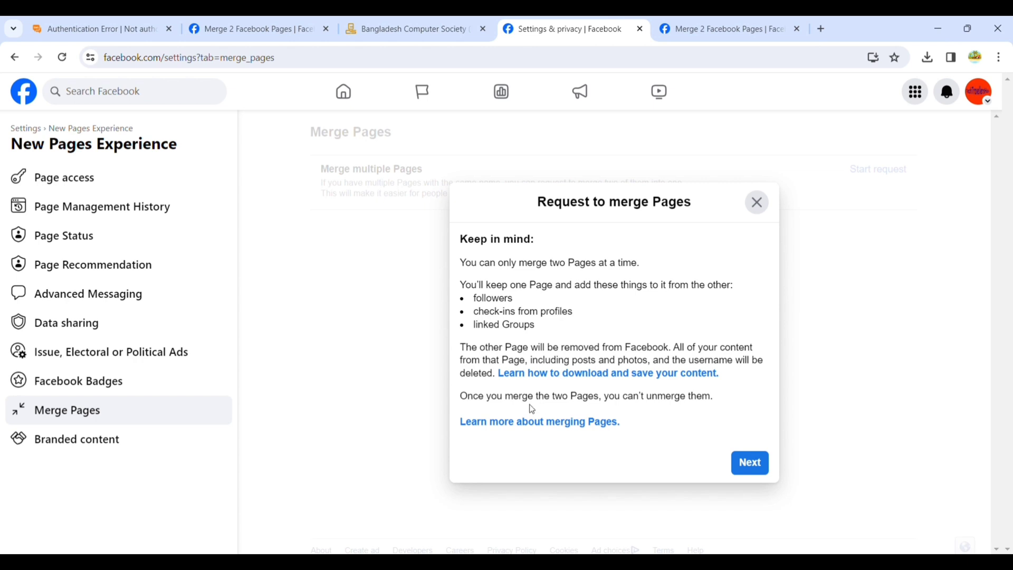
Step: Advance past the page selection, which removes the 19920-follower page and keeps the 160-follower one
click(755, 466)
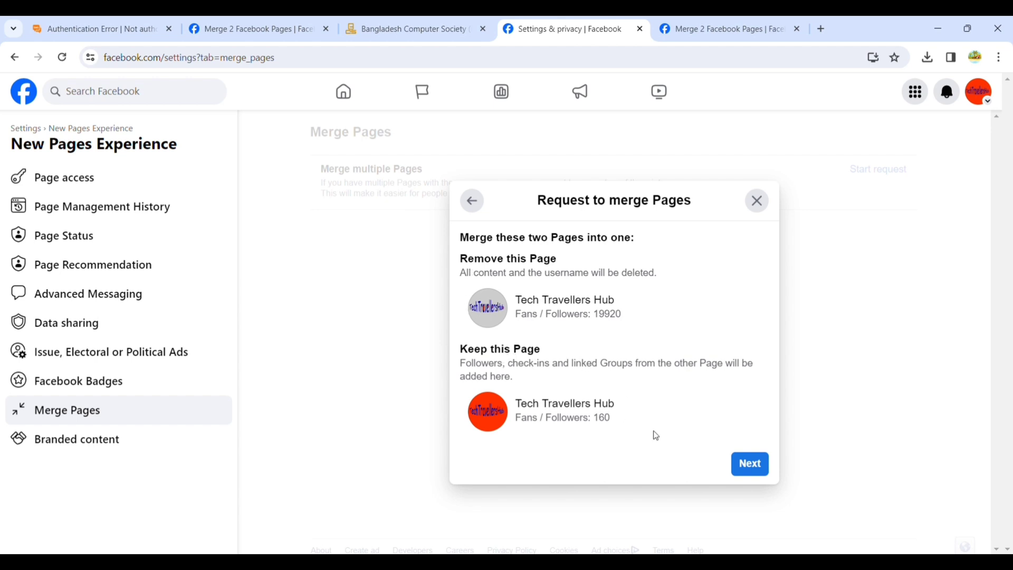
click(754, 465)
Step: Enter the main profile password and confirm to submit the merge request
click(531, 354)
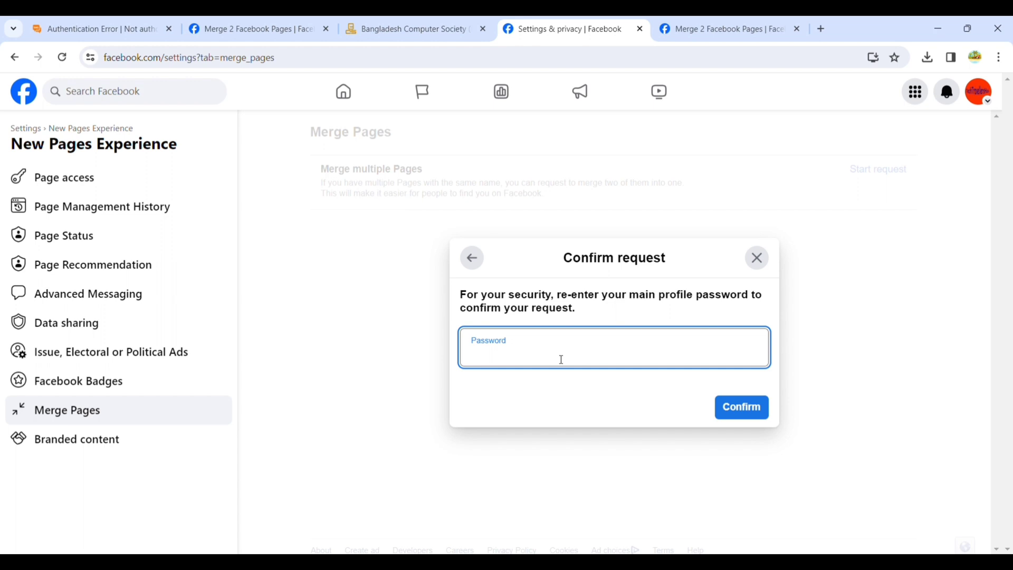
text(••••••••••••)
click(758, 416)
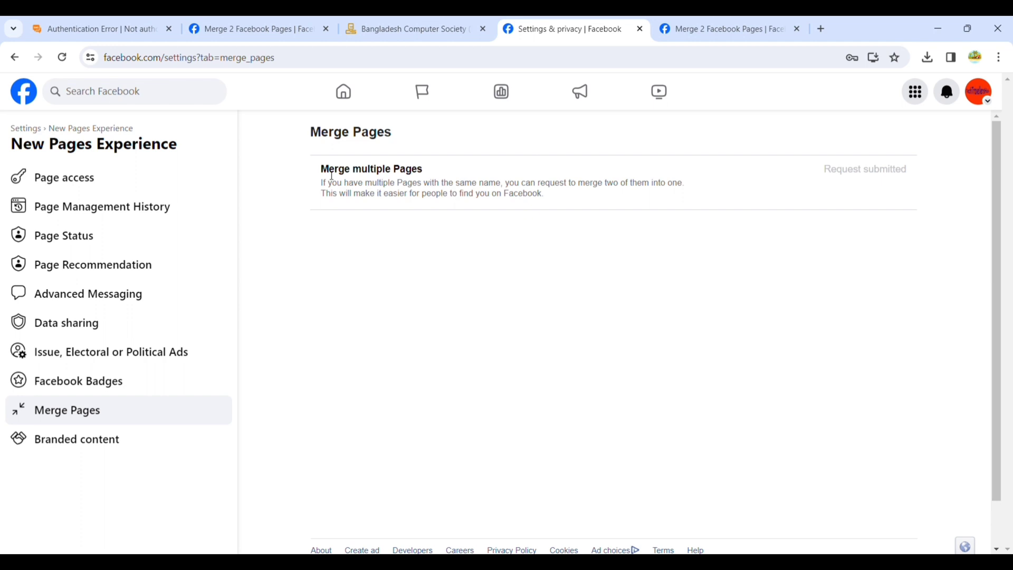
Step: Check that Merge multiple Pages shows the request as submitted
drag(321, 170, 699, 198)
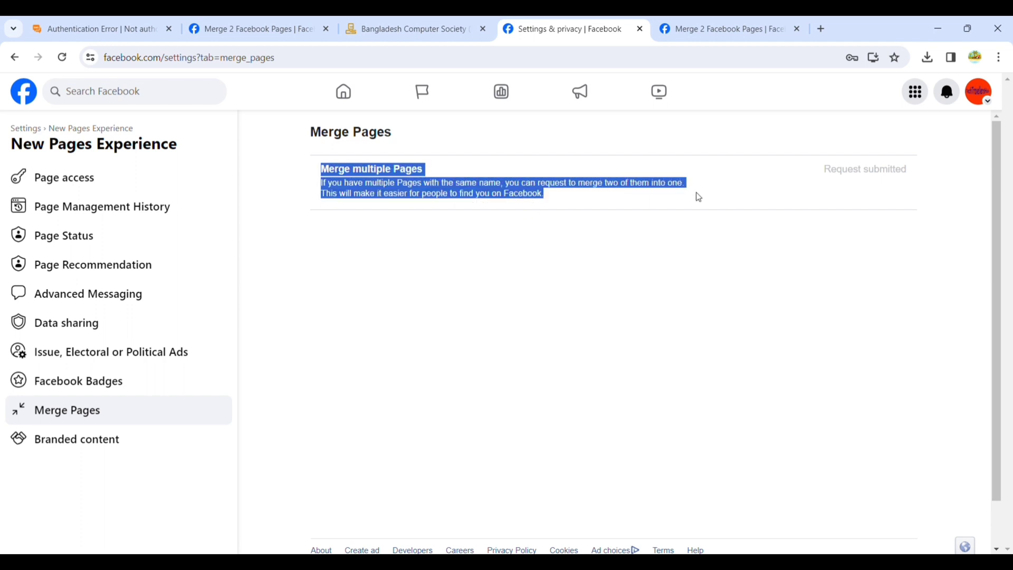
click(489, 228)
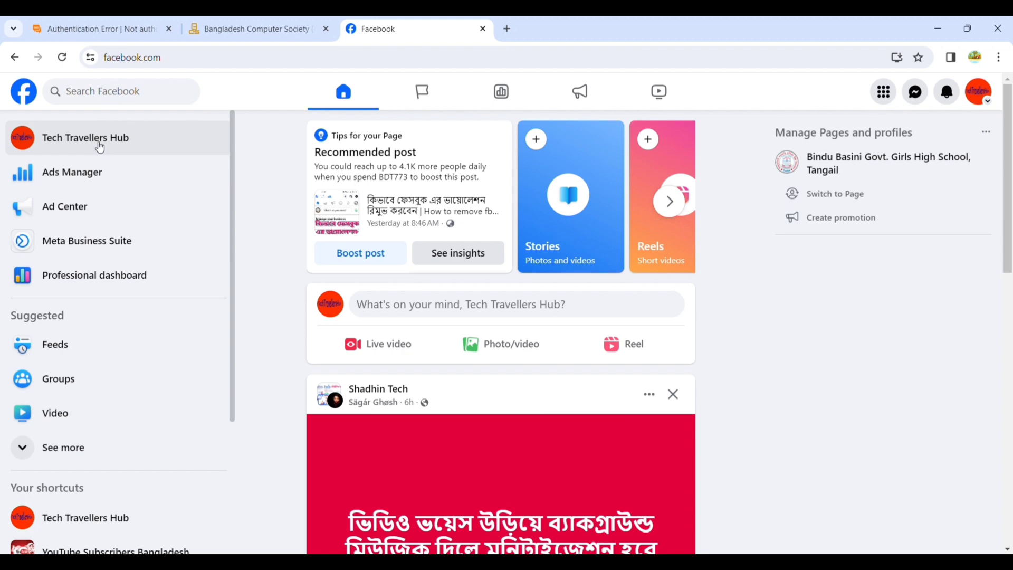
Step: Open Tech Travellers Hub from the sidebar and verify it shows 2.1K likes and 2.2K followers
click(100, 148)
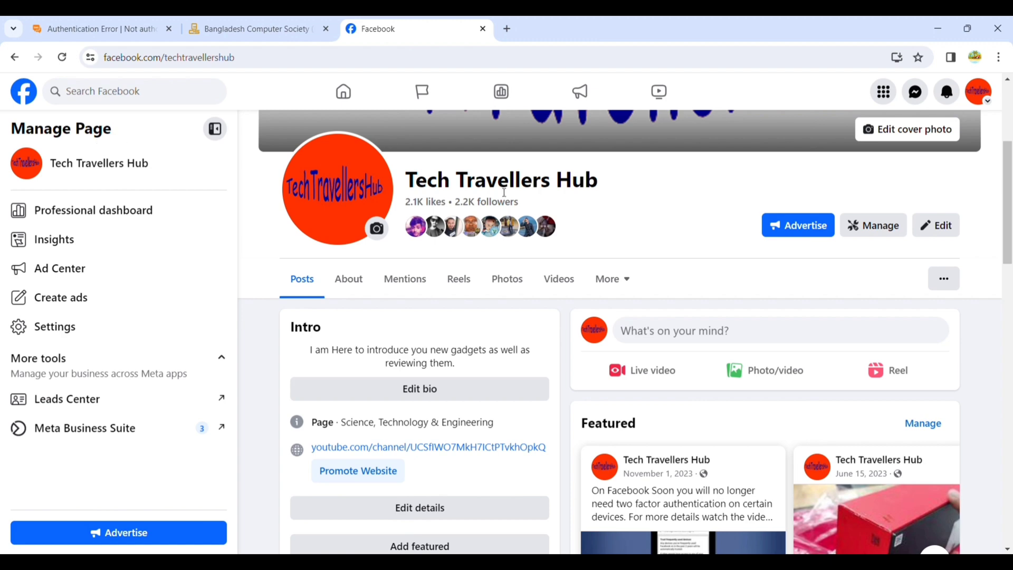
drag(405, 202, 449, 205)
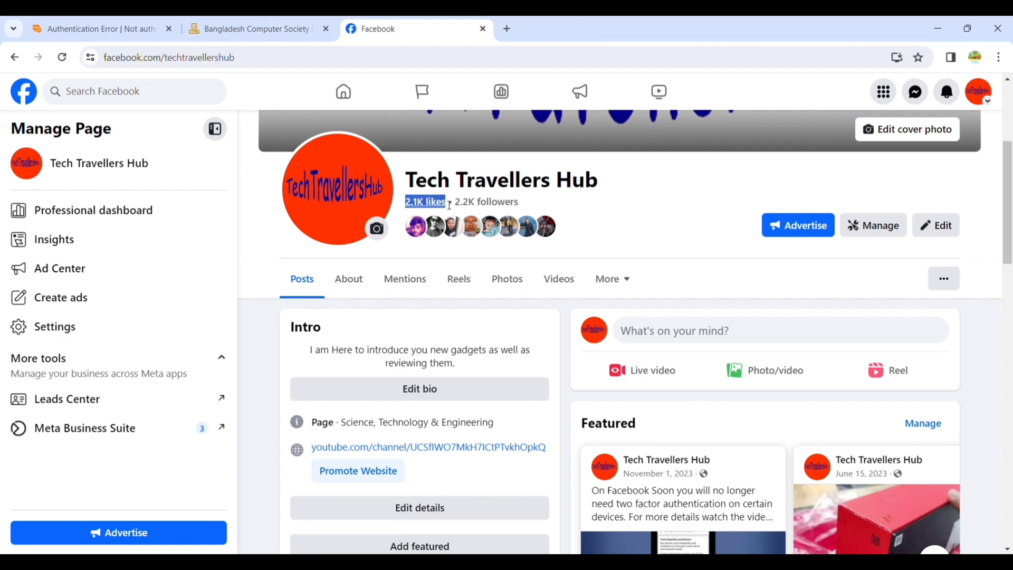
click(531, 198)
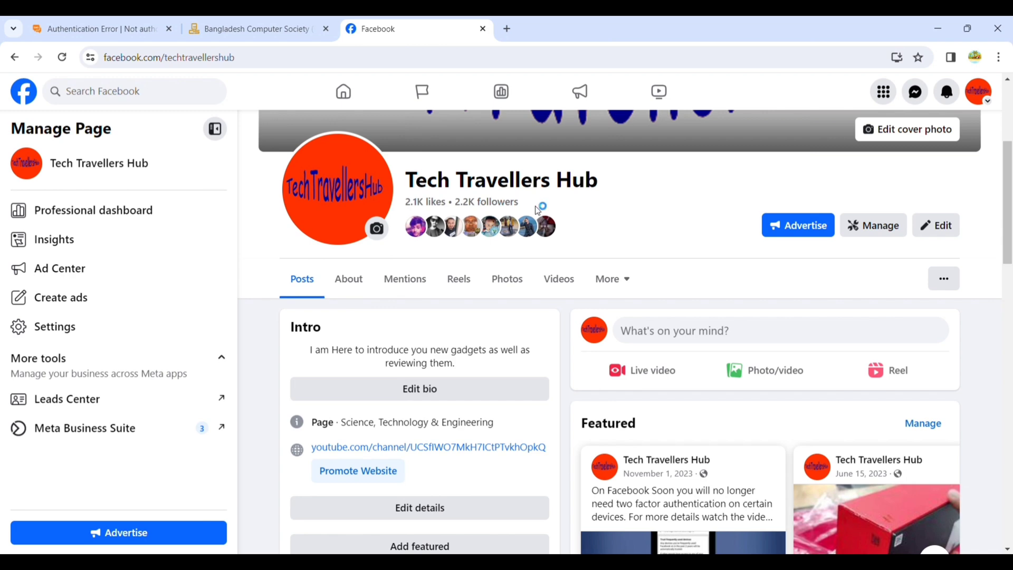
triple_click(529, 201)
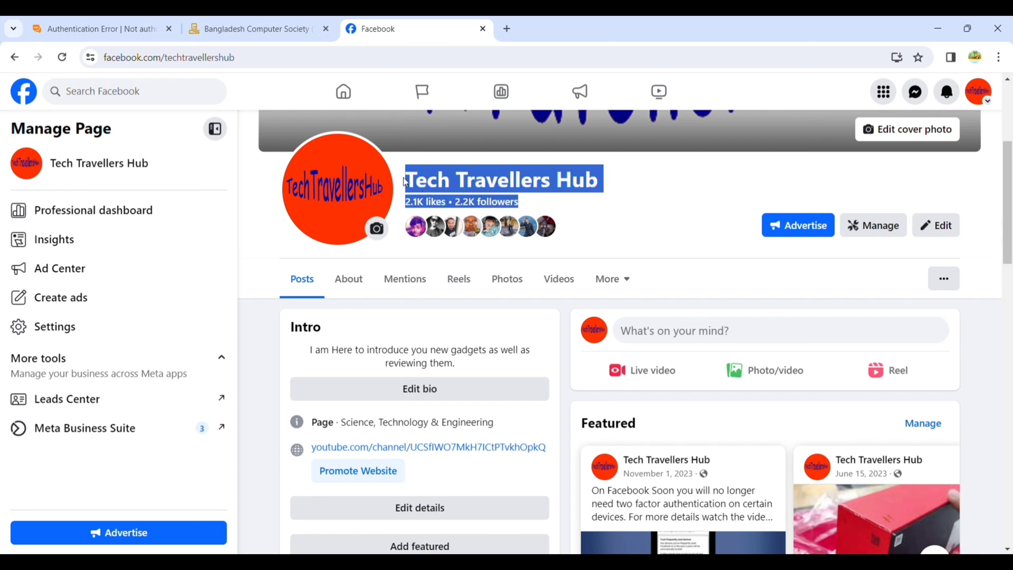
click(640, 186)
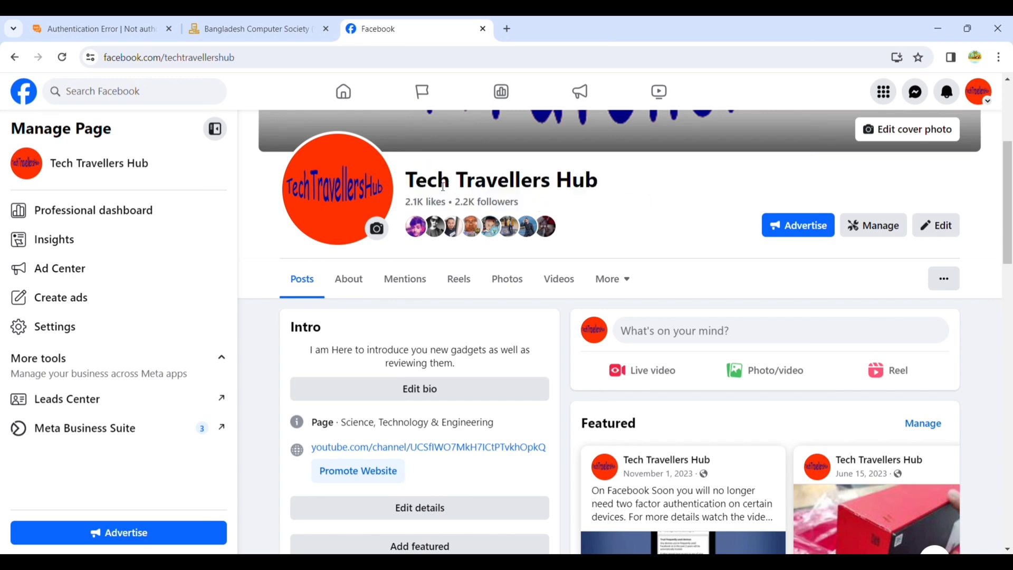
drag(407, 181, 538, 203)
click(556, 203)
drag(406, 180, 538, 199)
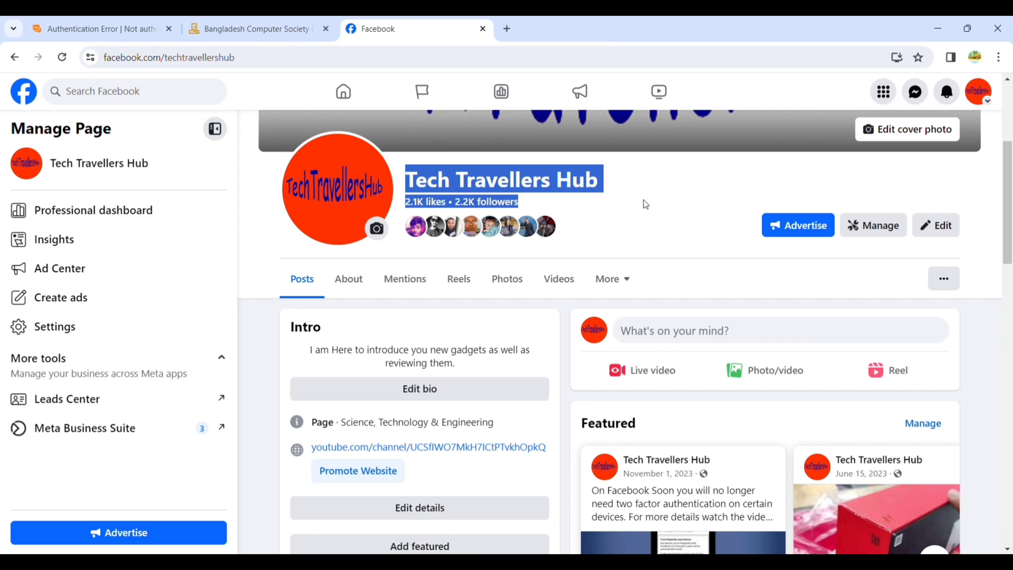
click(626, 204)
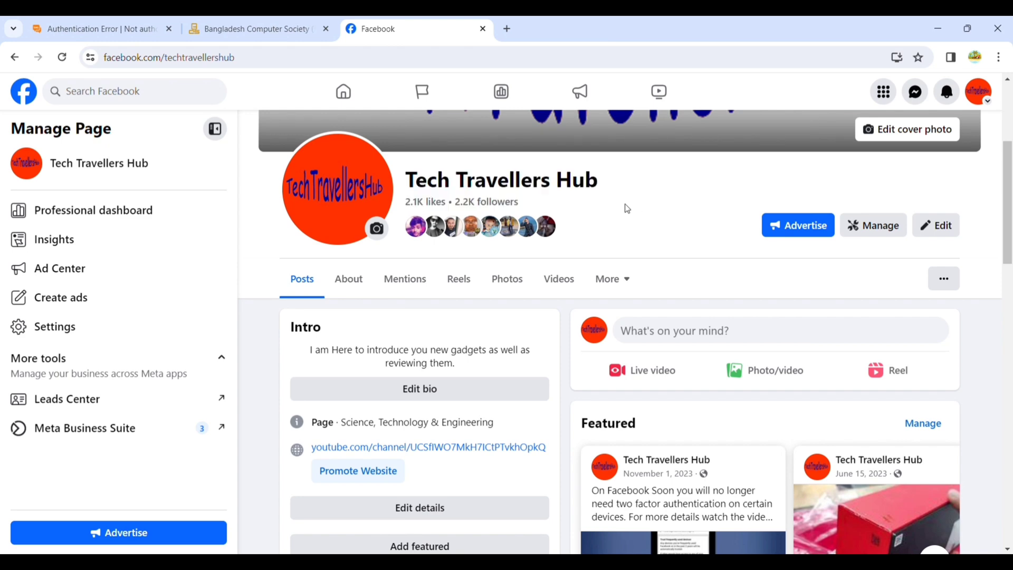
drag(524, 204, 406, 170)
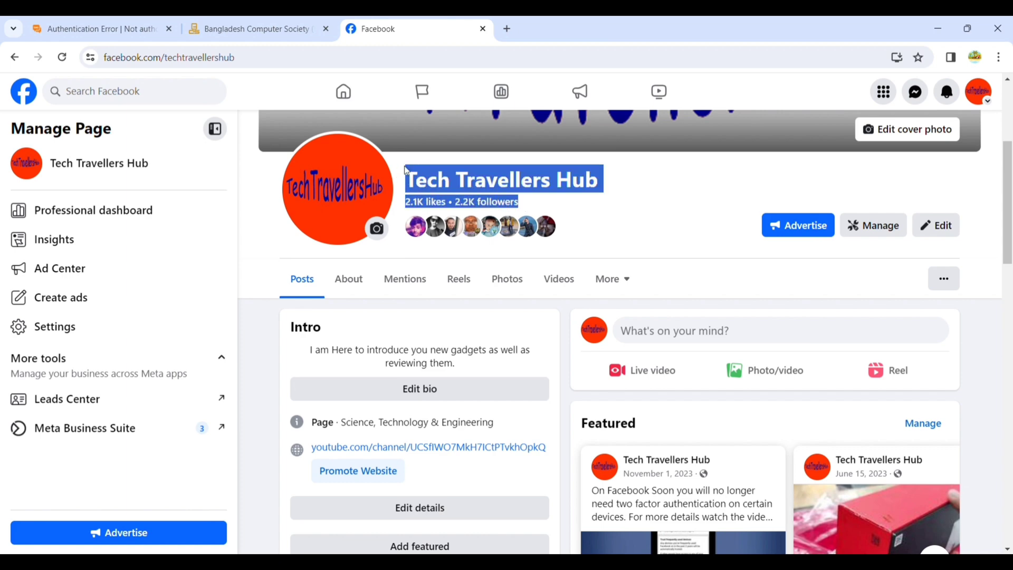
click(659, 206)
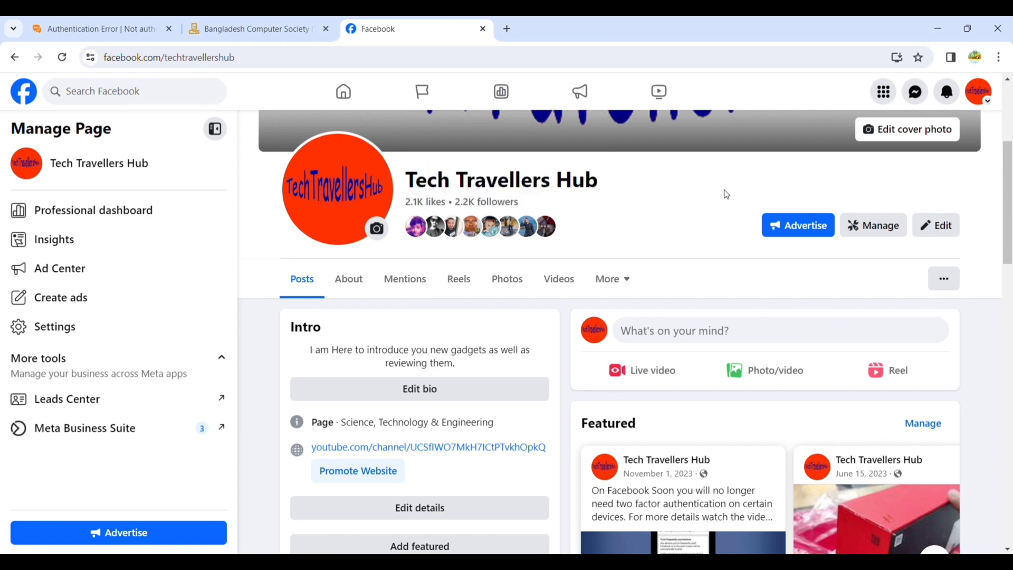